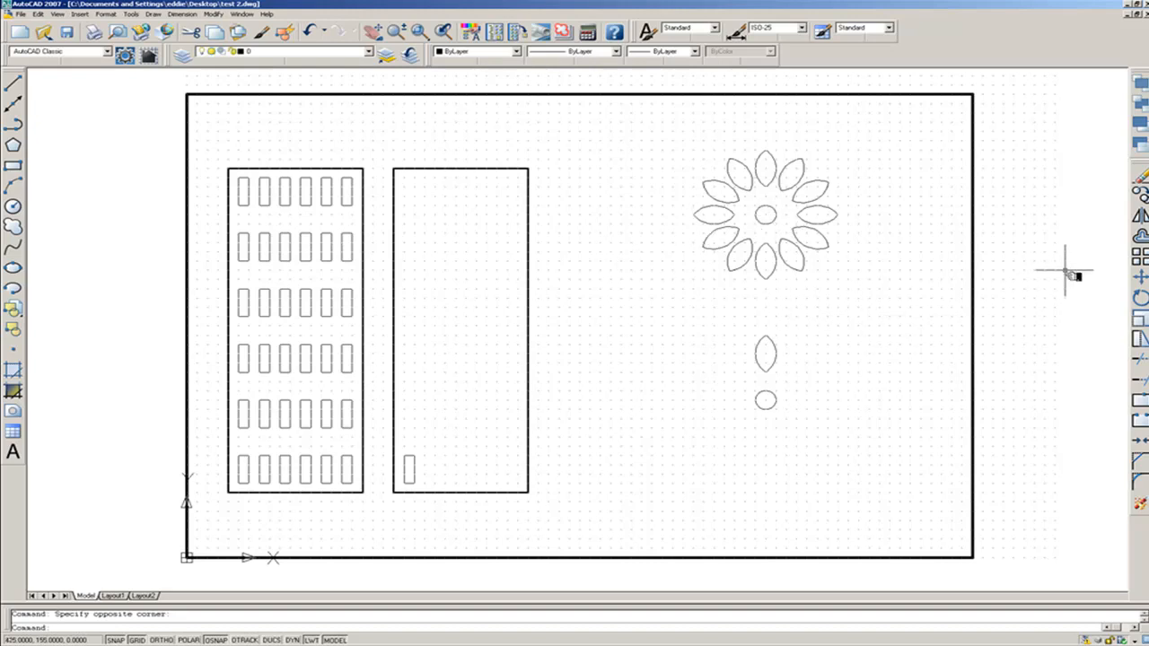
# Step: Start a rectangular array and select the small rectangle at the lower-left corner inside the second frame as its source object
pyautogui.click(1138, 256)
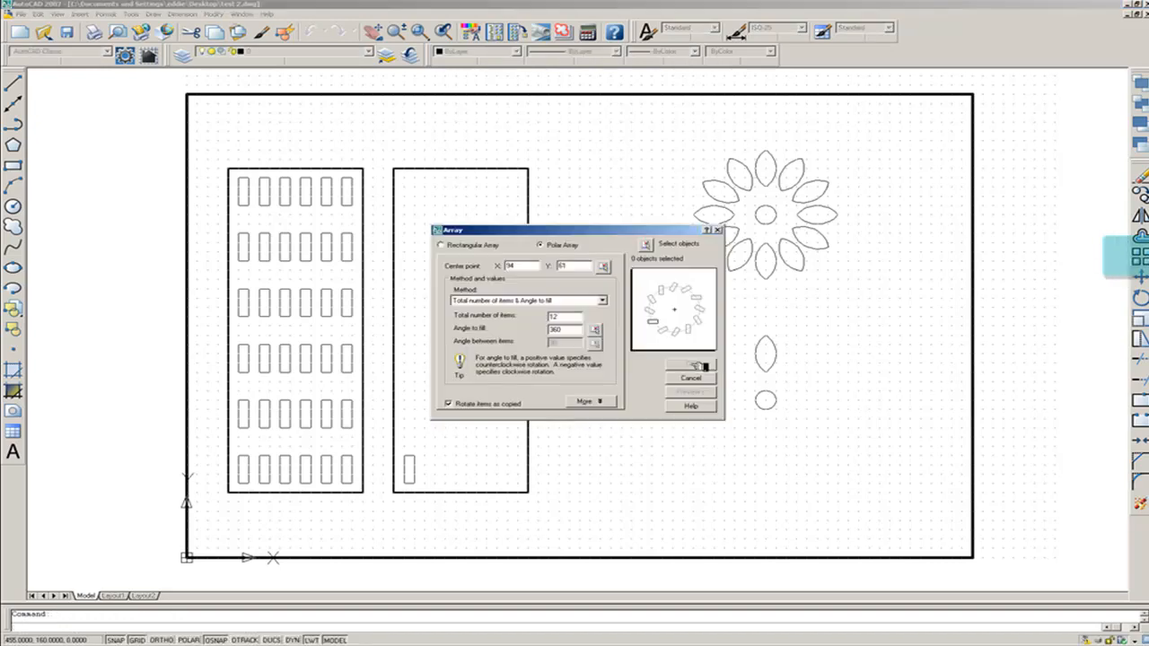
pyautogui.moveTo(511, 237); pyautogui.dragTo(680, 173)
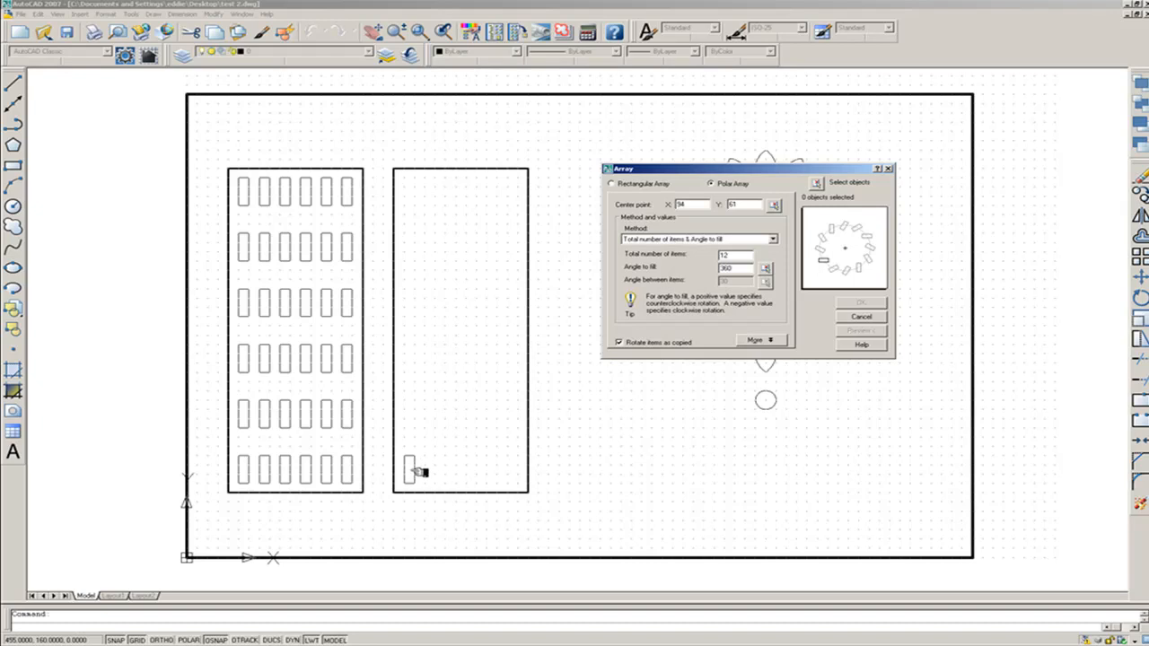
pyautogui.click(612, 184)
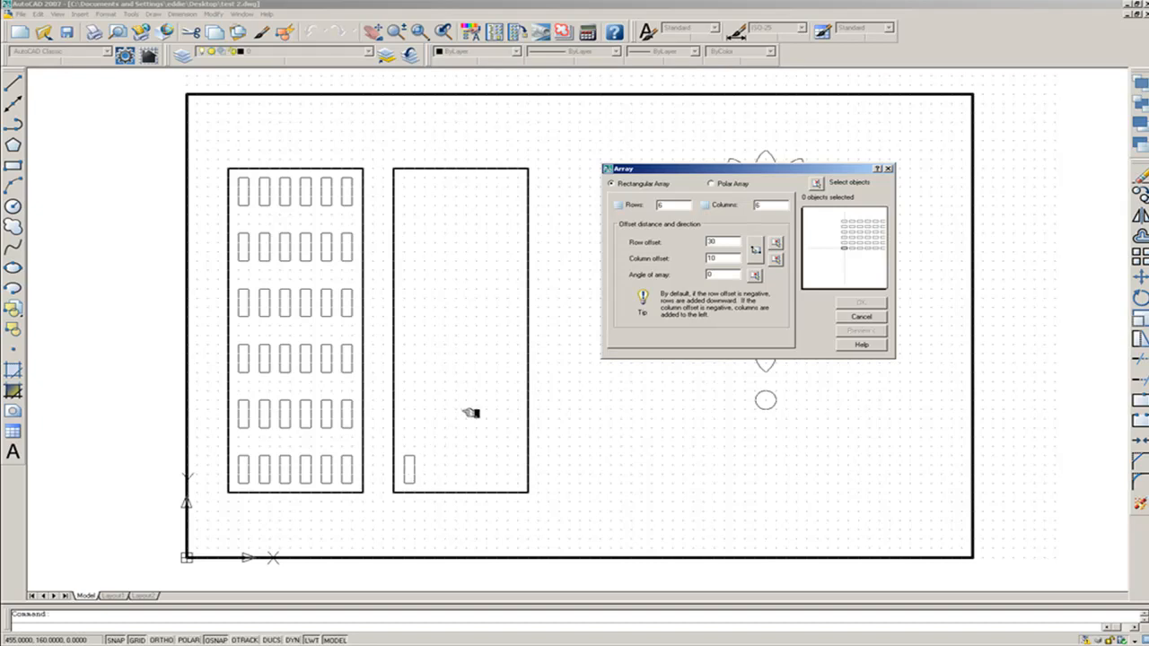
pyautogui.click(827, 183)
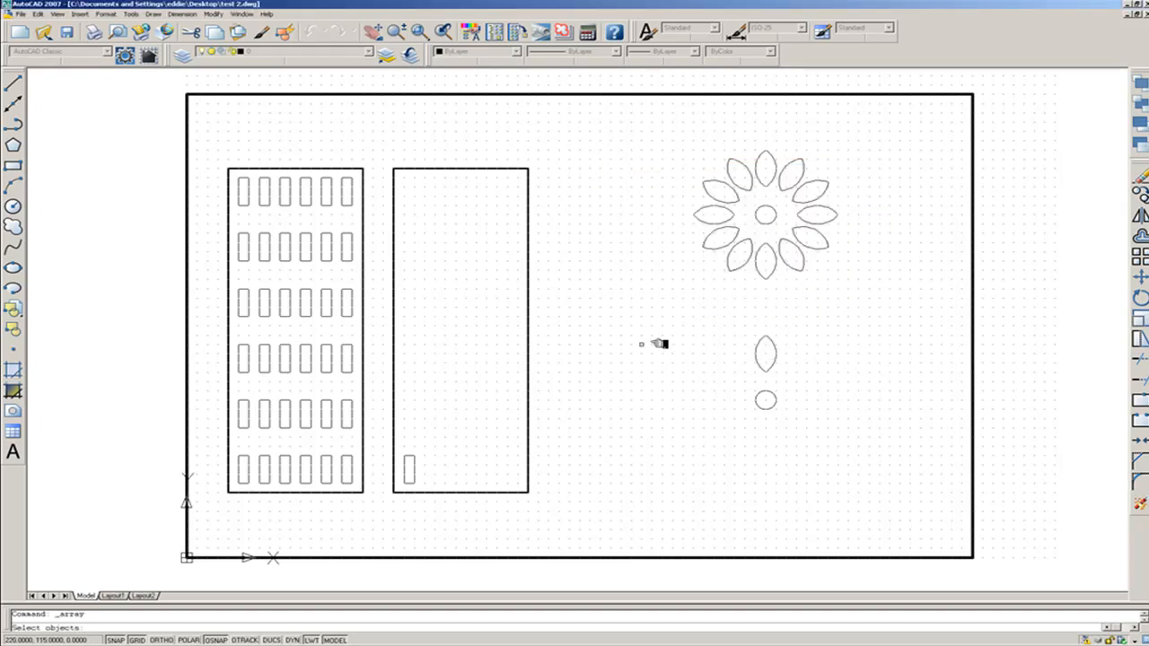
pyautogui.click(415, 466)
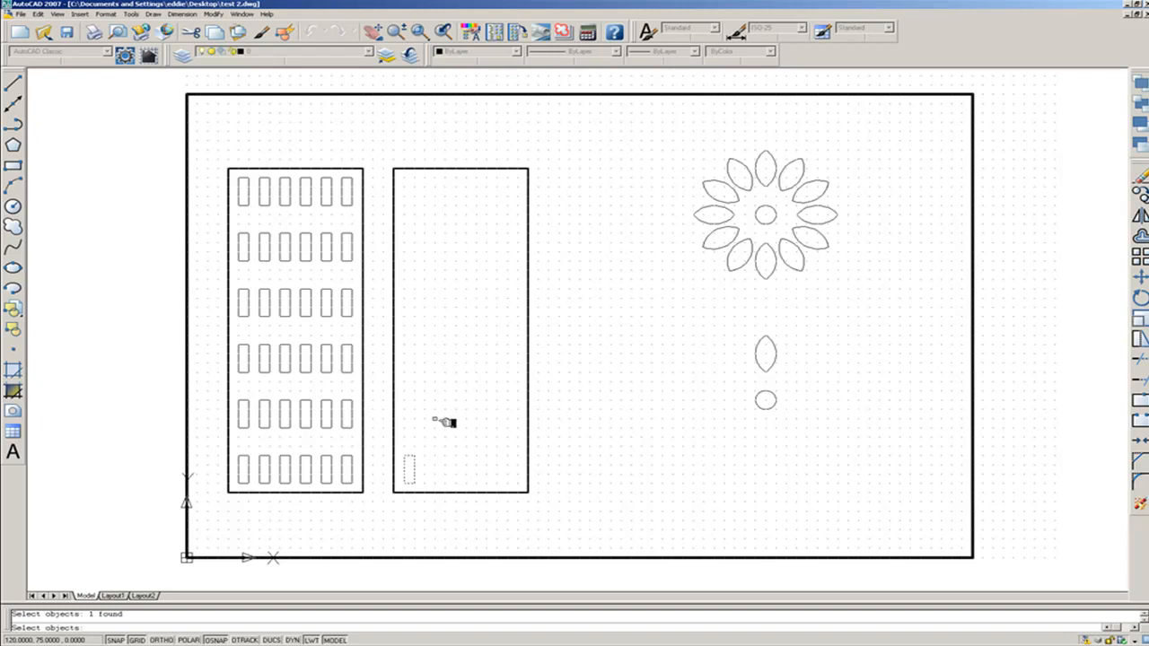
pyautogui.press('Return')
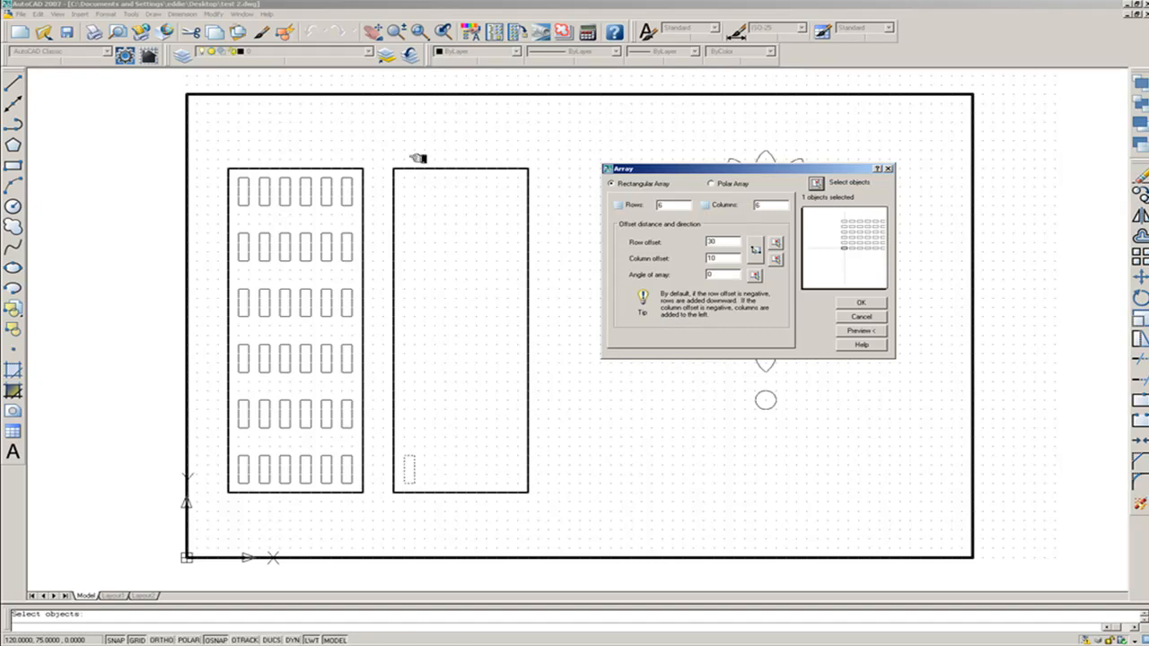
# Step: Preview the rectangular array with 4 rows, 4 columns, a row offset of 10 and a column offset of 10
pyautogui.click(664, 208)
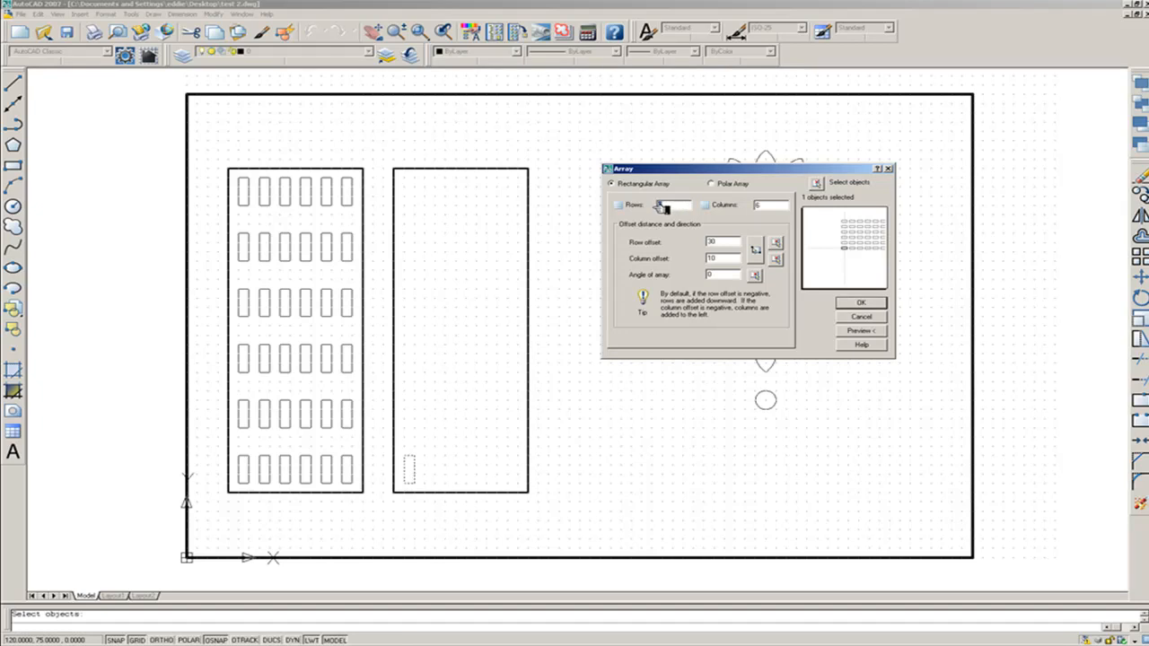
pyautogui.write('4')
pyautogui.click(759, 207)
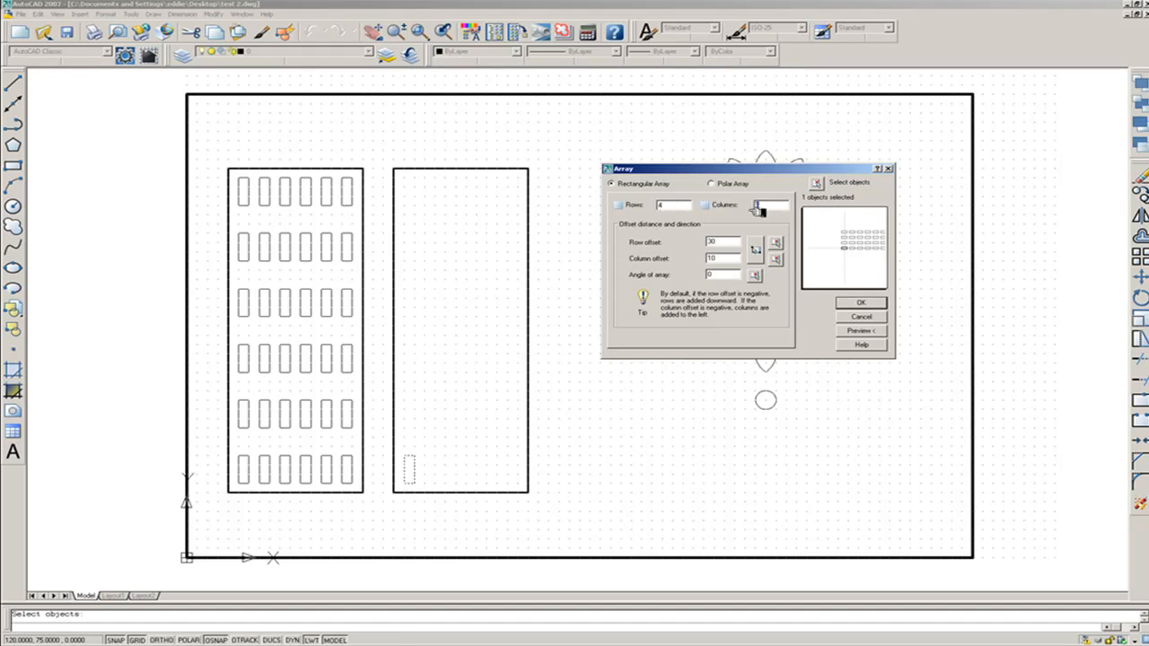
pyautogui.doubleClick(708, 243)
pyautogui.doubleClick(727, 260)
pyautogui.click(879, 330)
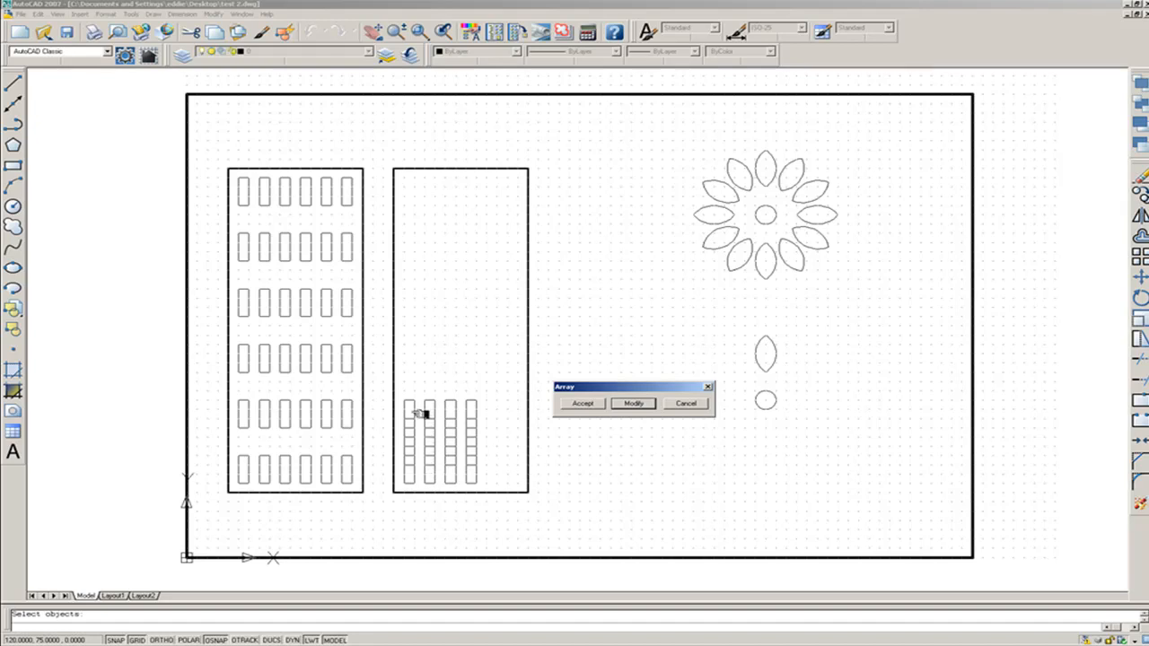
# Step: Change the rectangular array to 6 rows and 6 columns with a row offset of 30, preview it and accept it
pyautogui.click(634, 404)
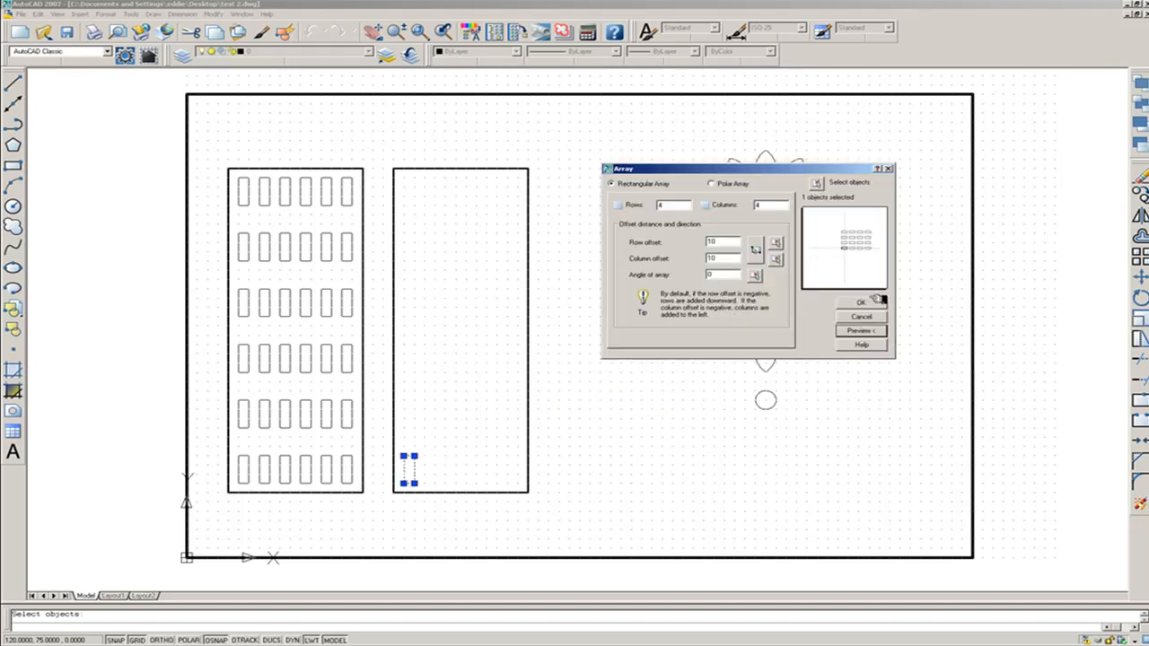
pyautogui.click(664, 208)
pyautogui.moveTo(779, 206); pyautogui.dragTo(762, 205)
pyautogui.write('6')
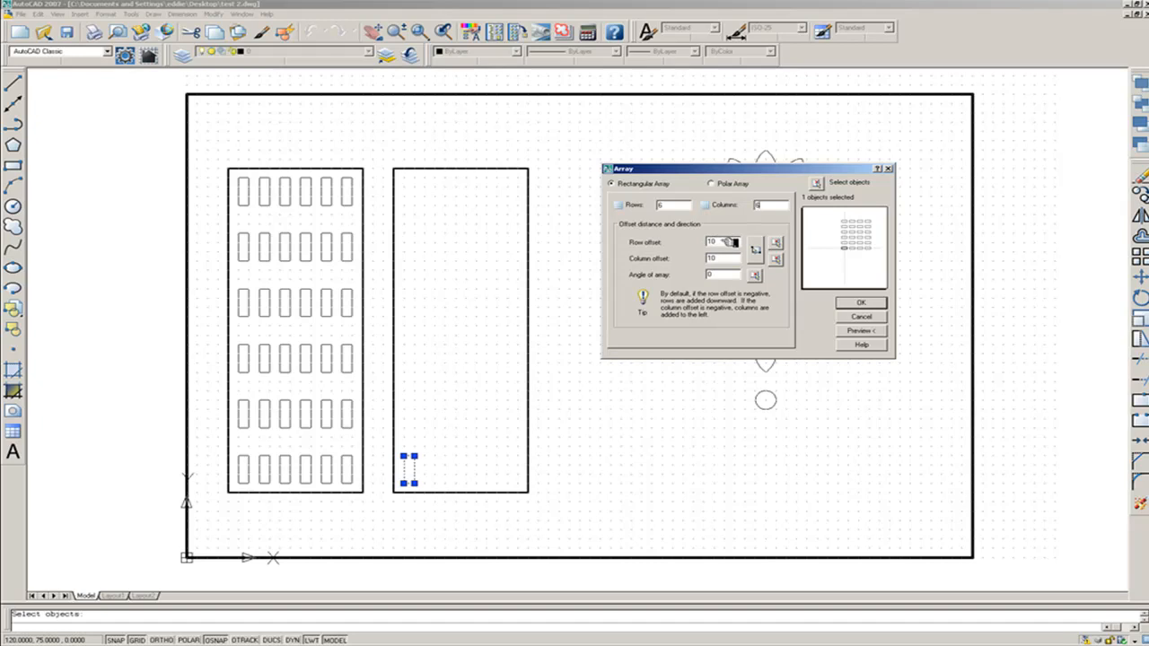
pyautogui.moveTo(722, 240); pyautogui.dragTo(712, 240)
pyautogui.click(884, 332)
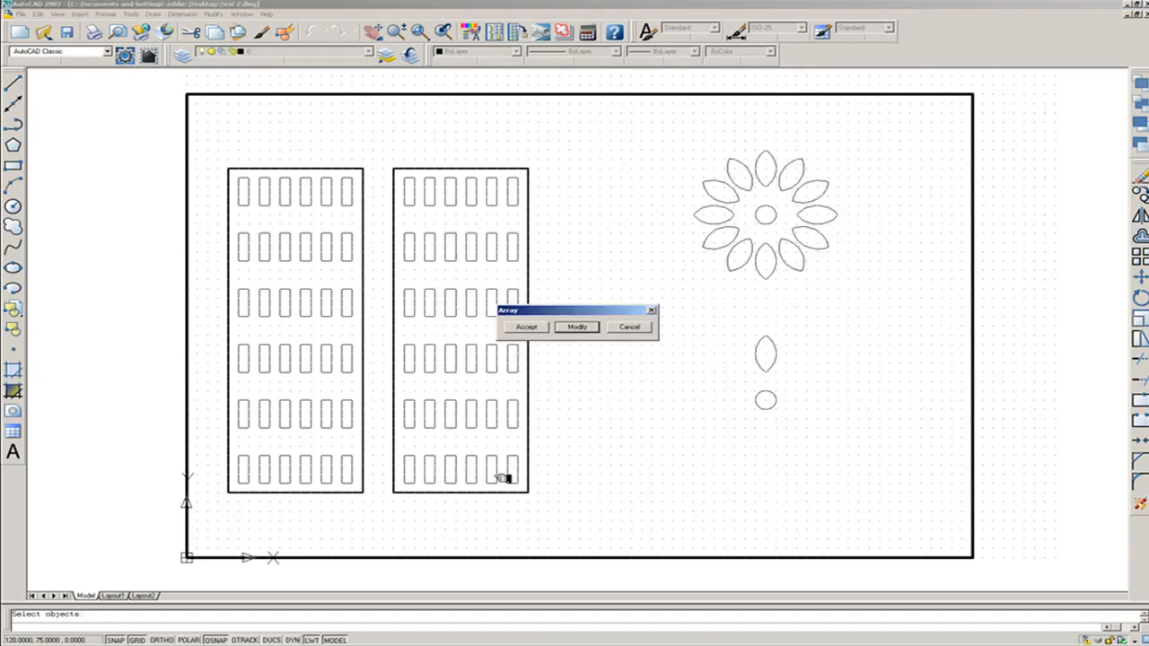
pyautogui.click(531, 327)
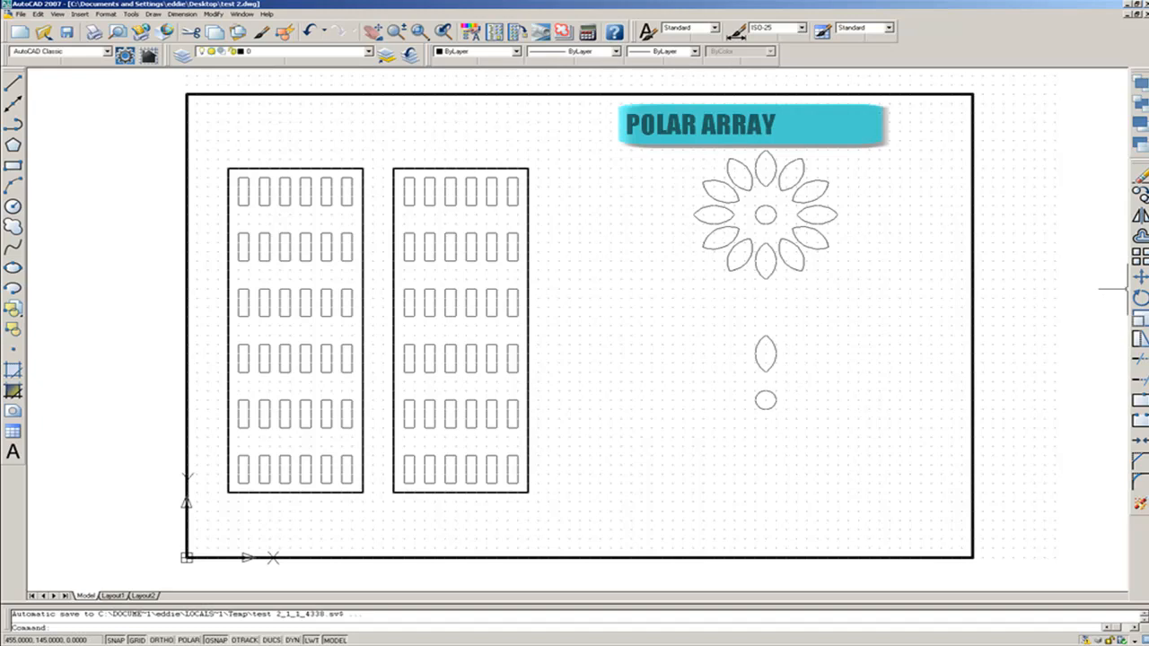
# Step: Set up a polar array of the single petal's outline, centred on the small circle below it
pyautogui.click(1140, 255)
pyautogui.moveTo(583, 234); pyautogui.dragTo(523, 159)
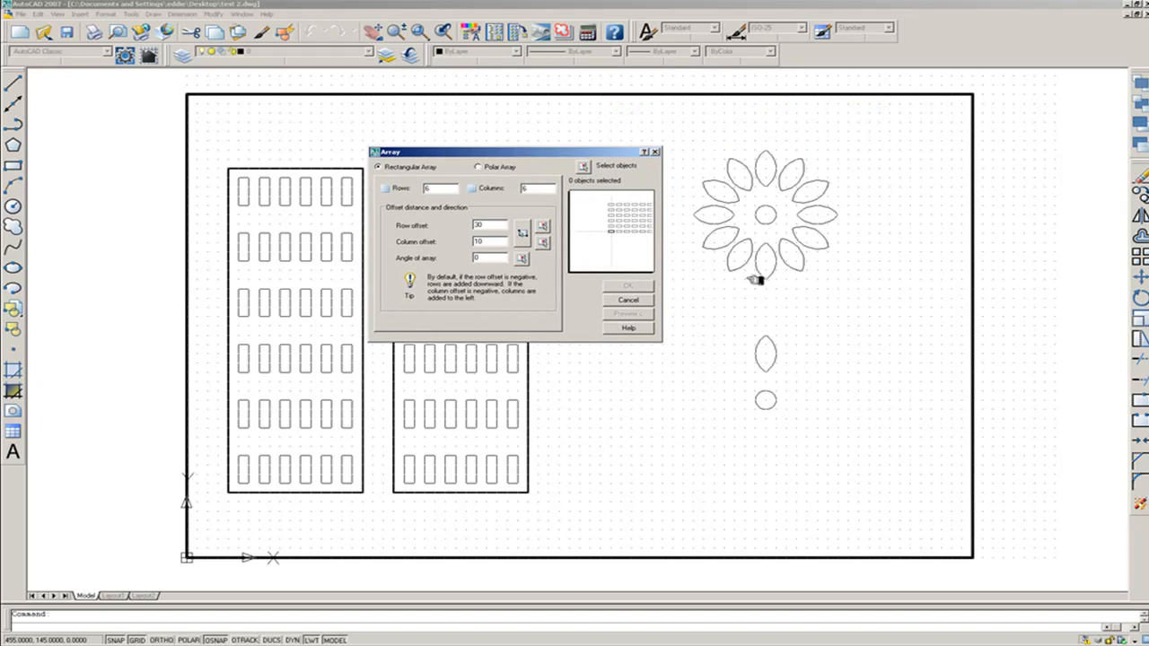
pyautogui.click(481, 167)
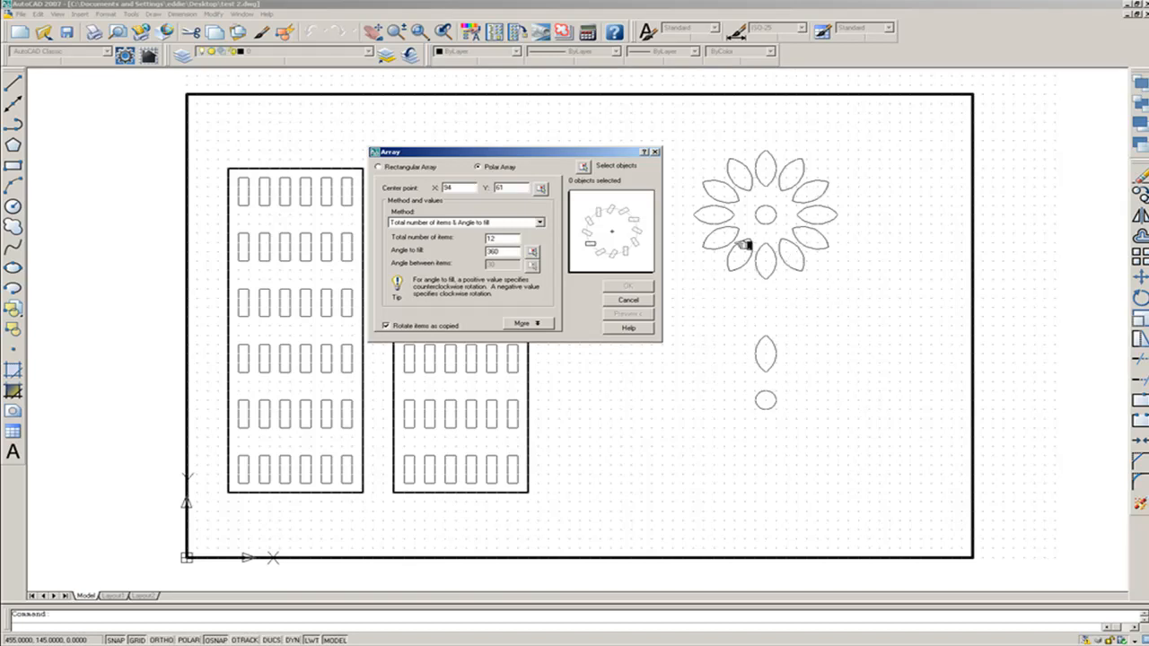
pyautogui.click(585, 166)
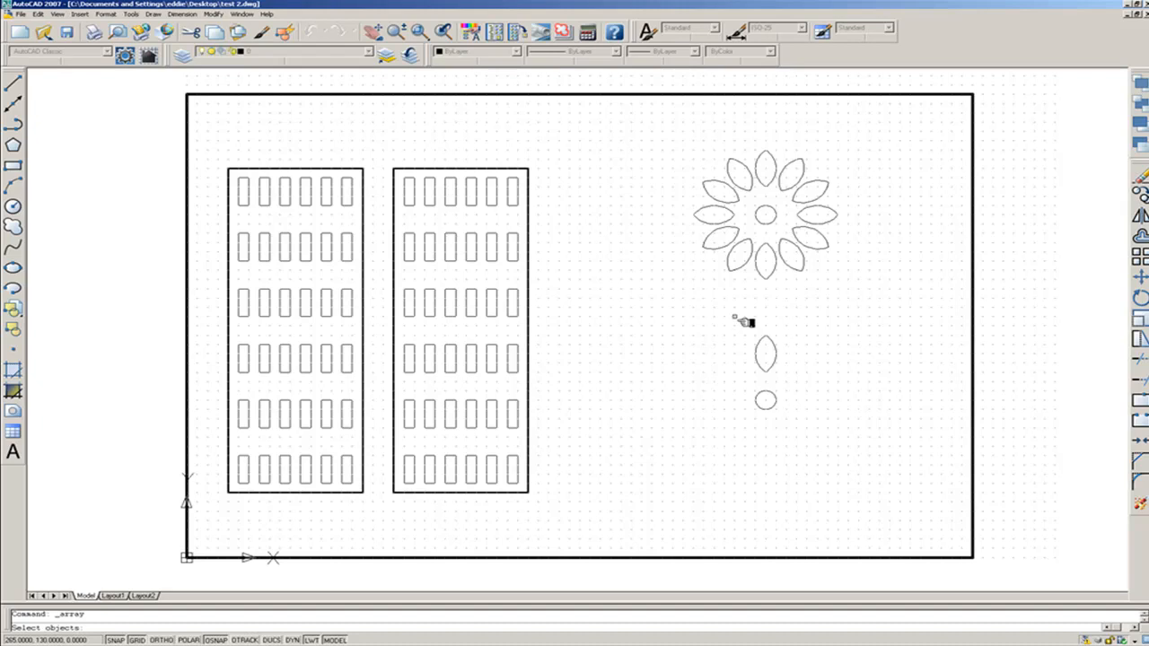
pyautogui.click(733, 317)
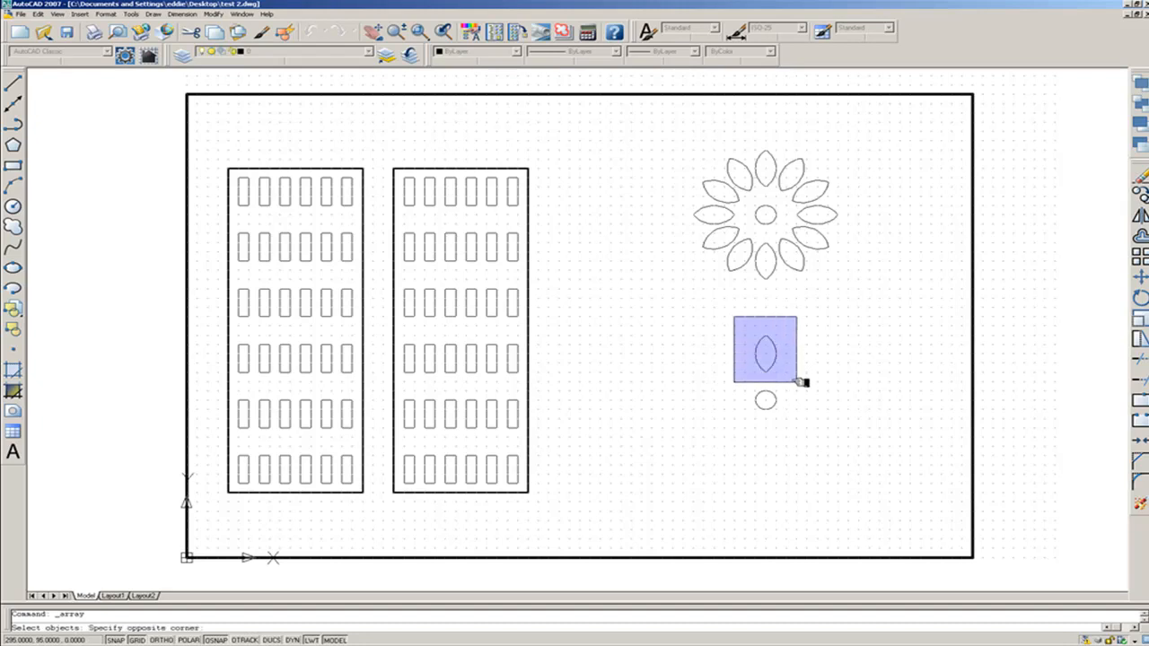
pyautogui.click(796, 381)
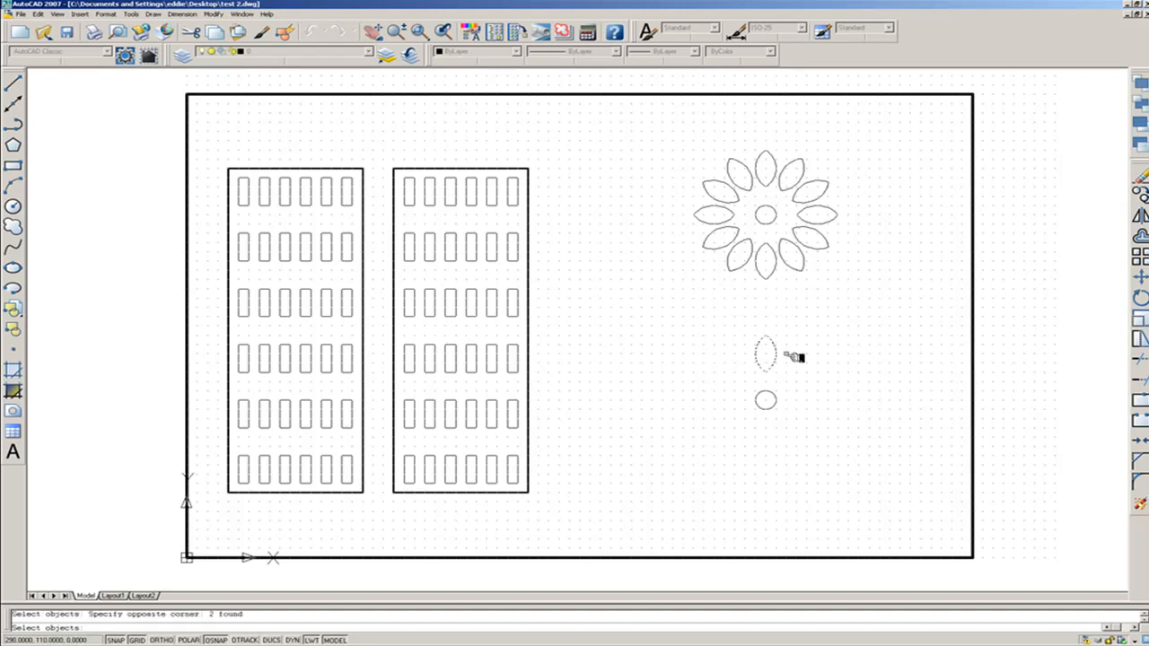
pyautogui.press('Return')
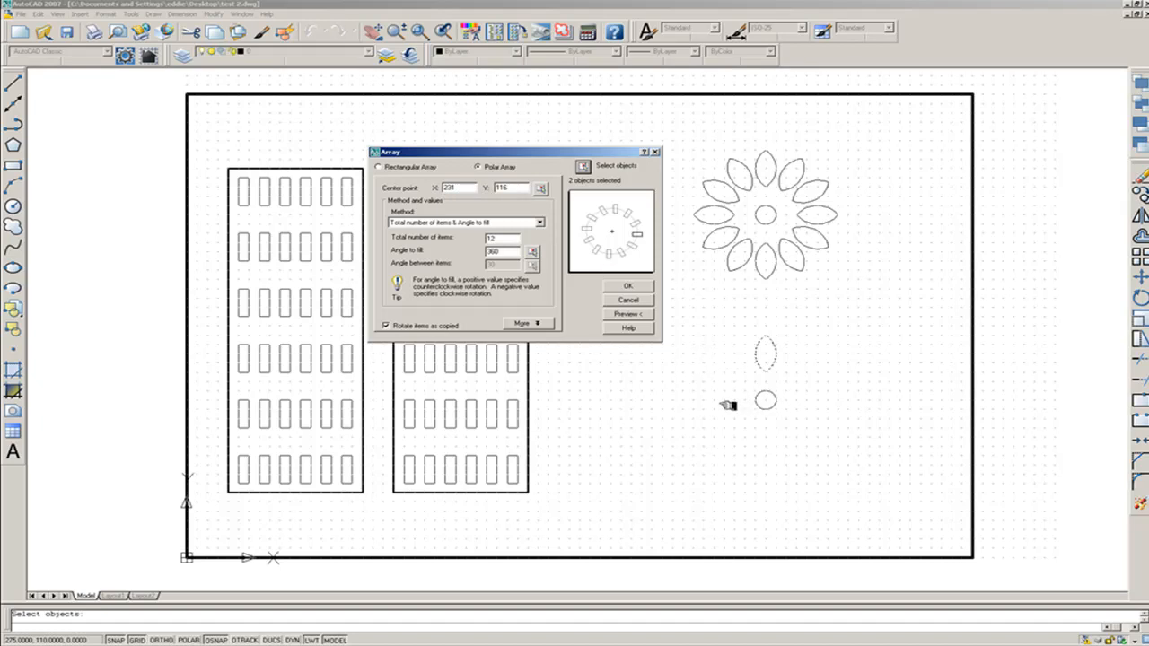
pyautogui.click(547, 188)
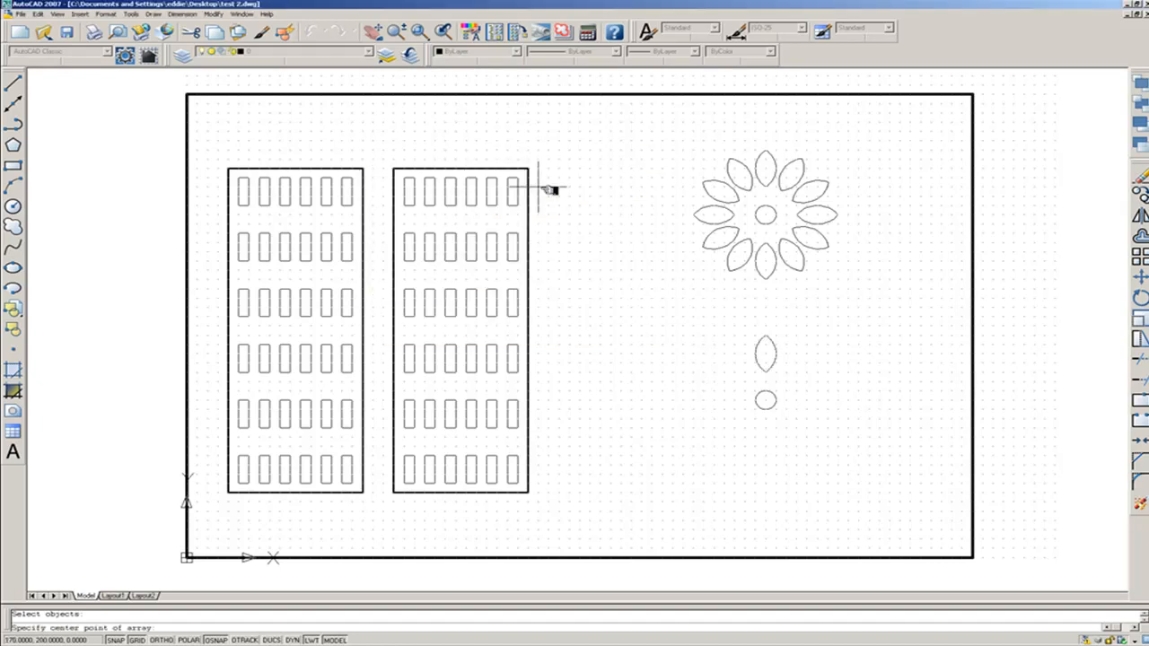
pyautogui.click(765, 400)
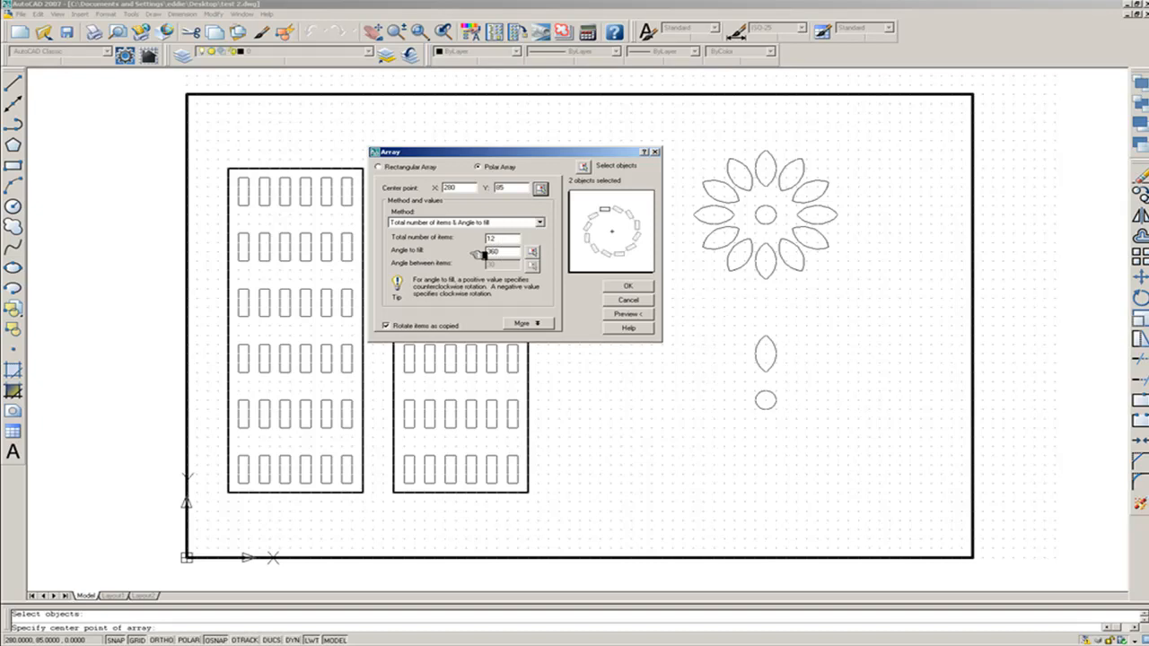
# Step: Preview the polar array of the petal with 8 items over 360 degrees
pyautogui.doubleClick(499, 251)
pyautogui.doubleClick(499, 239)
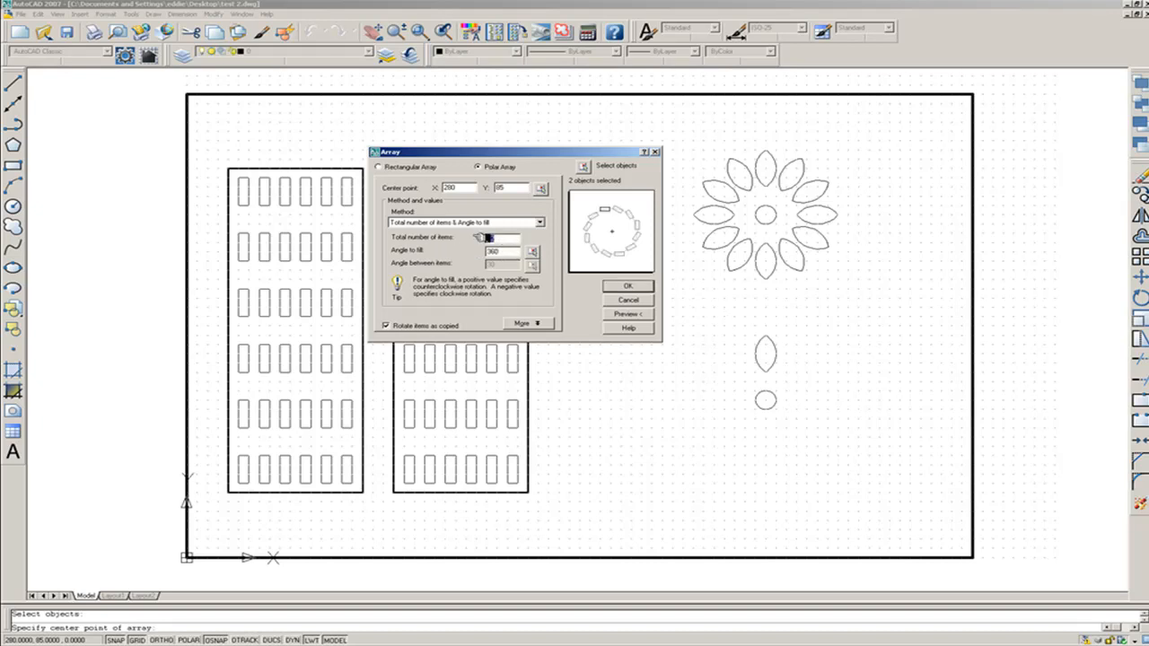
pyautogui.write('8')
pyautogui.click(628, 314)
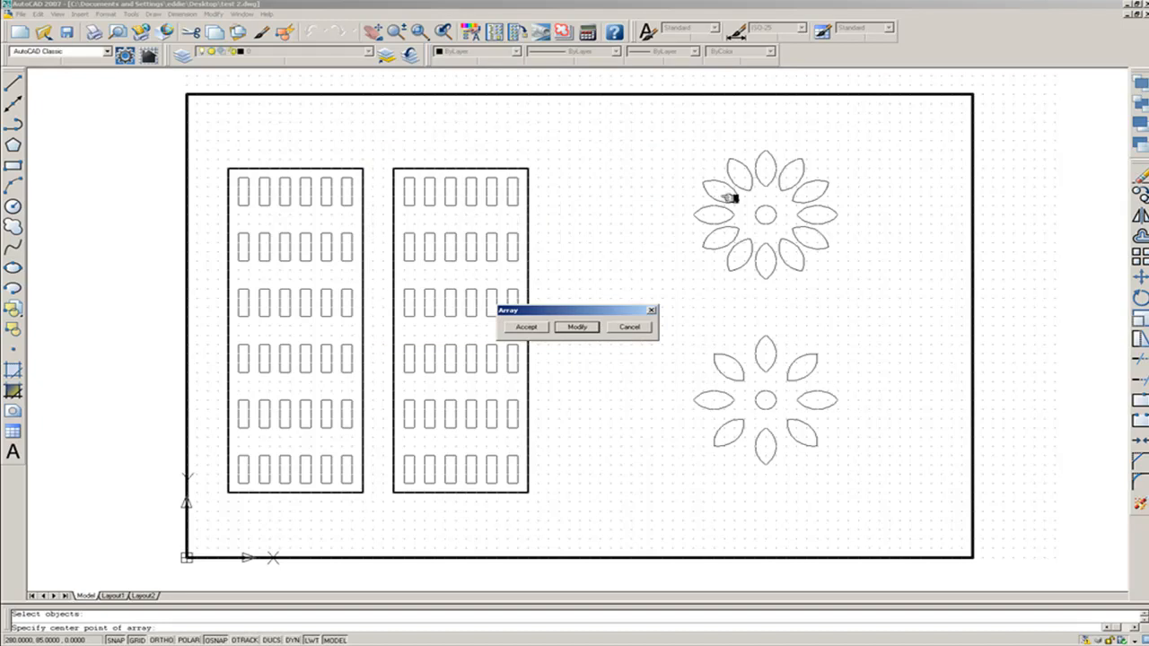
# Step: Modify the petal's polar array to 12 items and preview the flower
pyautogui.click(585, 327)
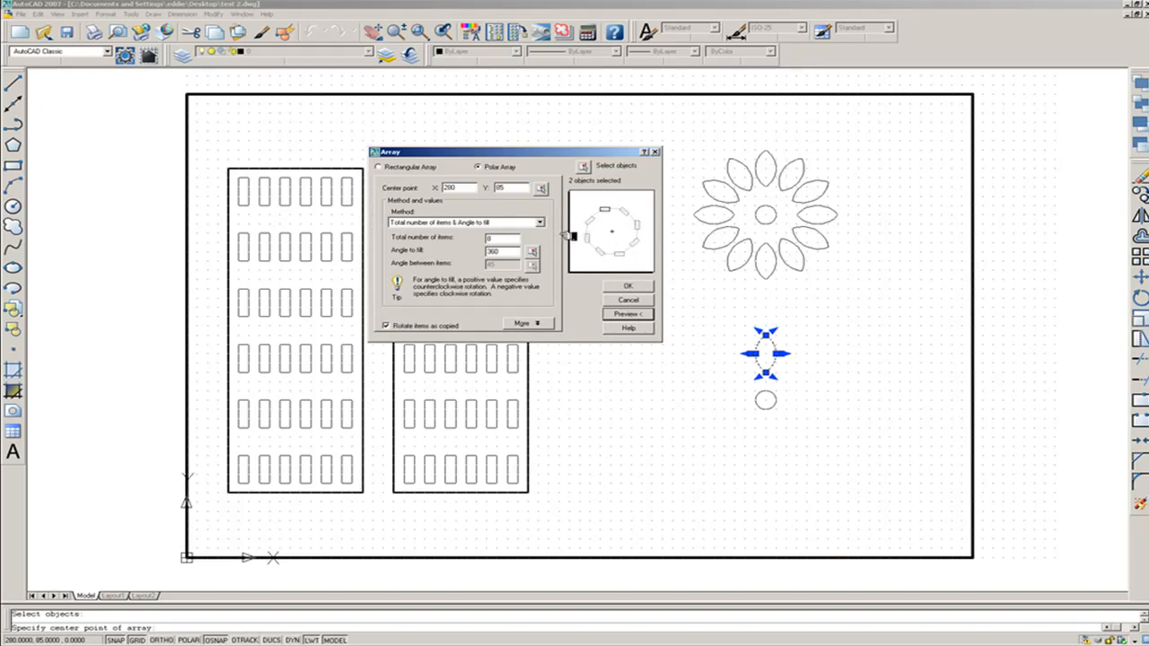
pyautogui.doubleClick(496, 238)
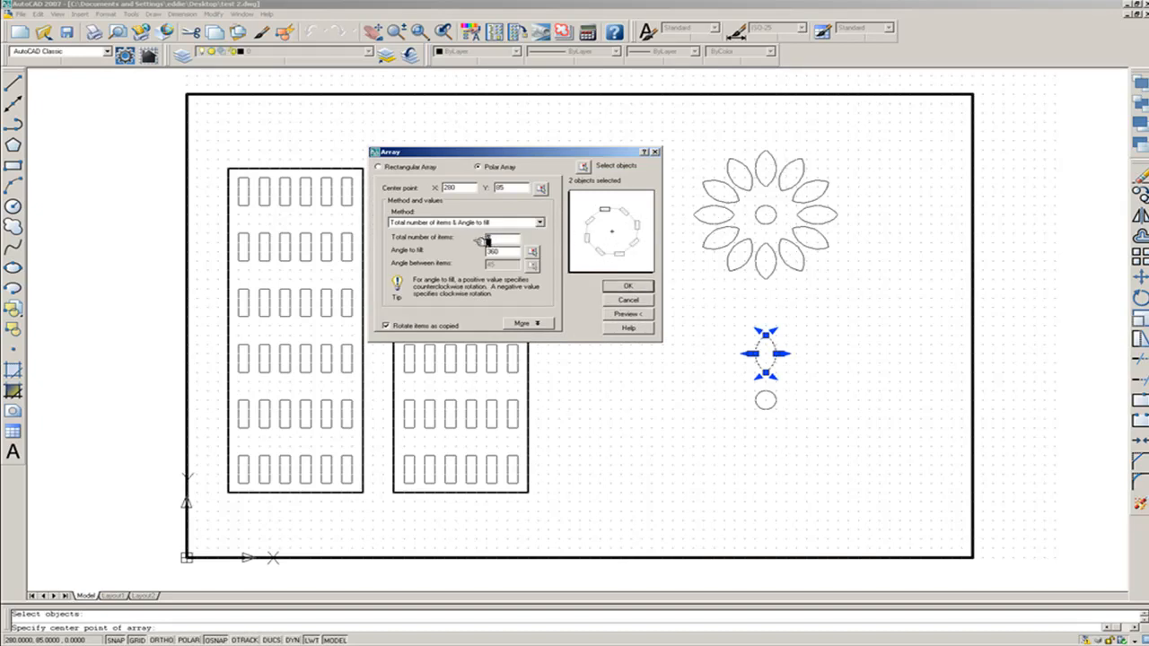
pyautogui.write('16')
pyautogui.click(629, 313)
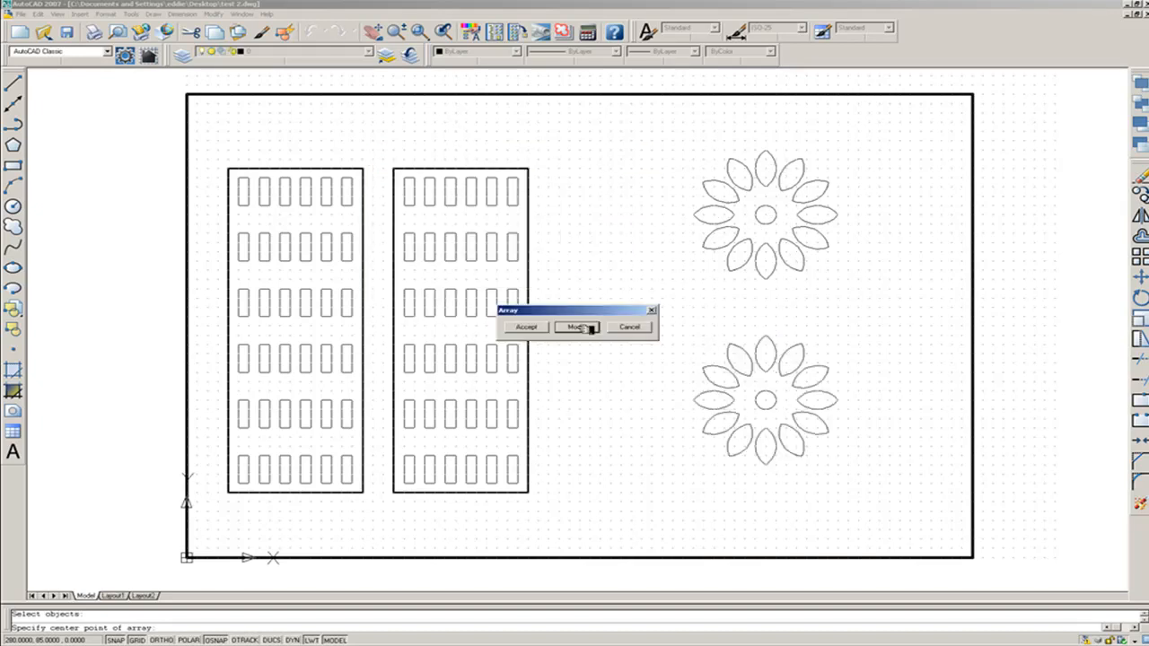